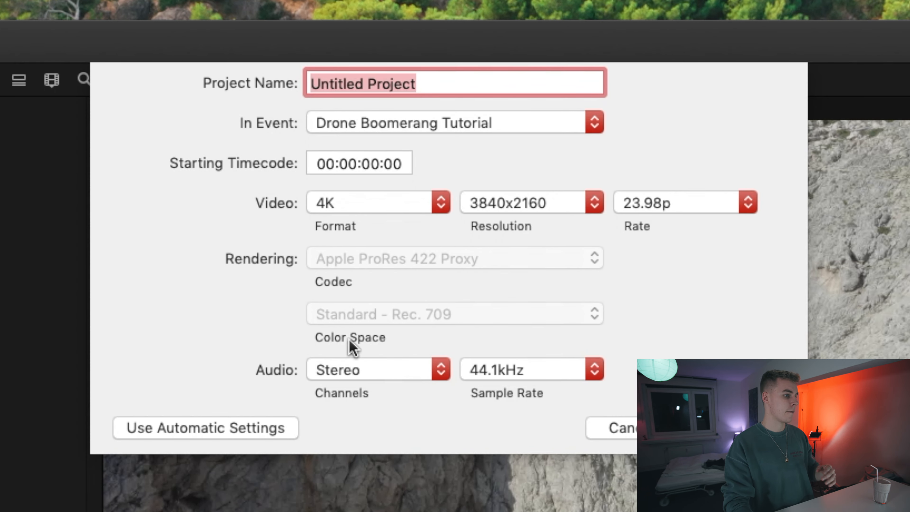
# Create a project named DRONE BOOMERANG with a custom video format at 1080 x 1350 resolution
pyautogui.click(404, 201)
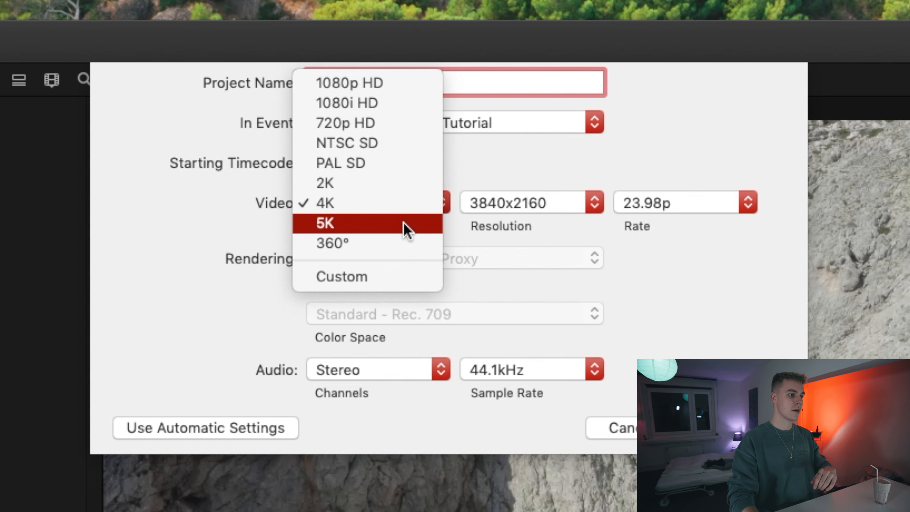
pyautogui.click(333, 276)
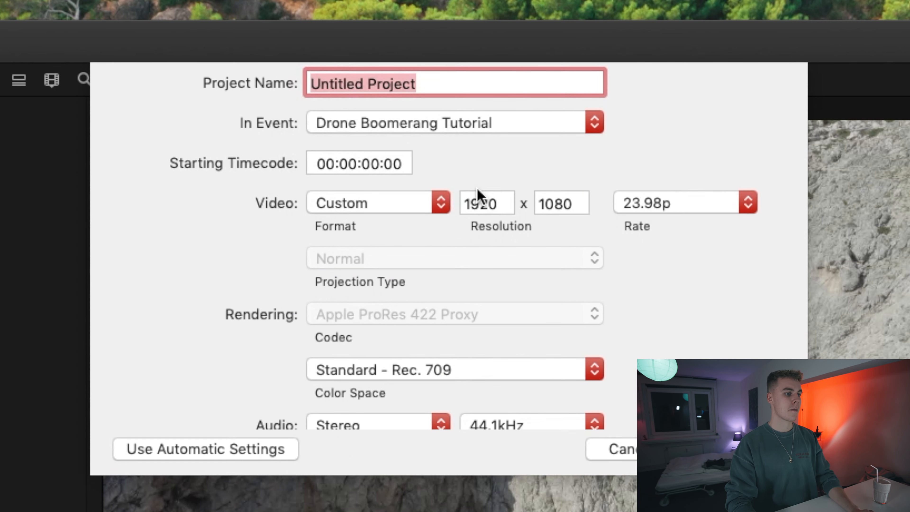
pyautogui.doubleClick(465, 200)
pyautogui.write('1080')
pyautogui.press('Tab')
pyautogui.write('1350')
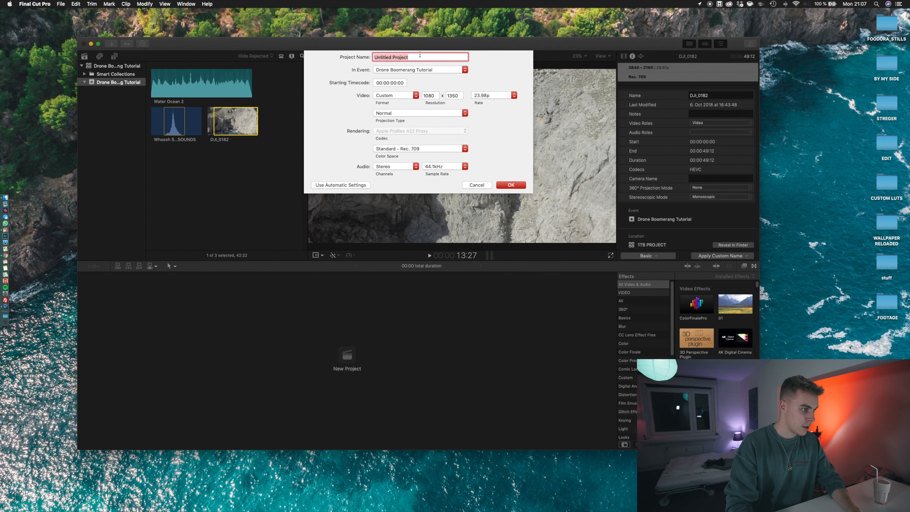
pyautogui.write('DRONE ')
pyautogui.write('BOOMERANG')
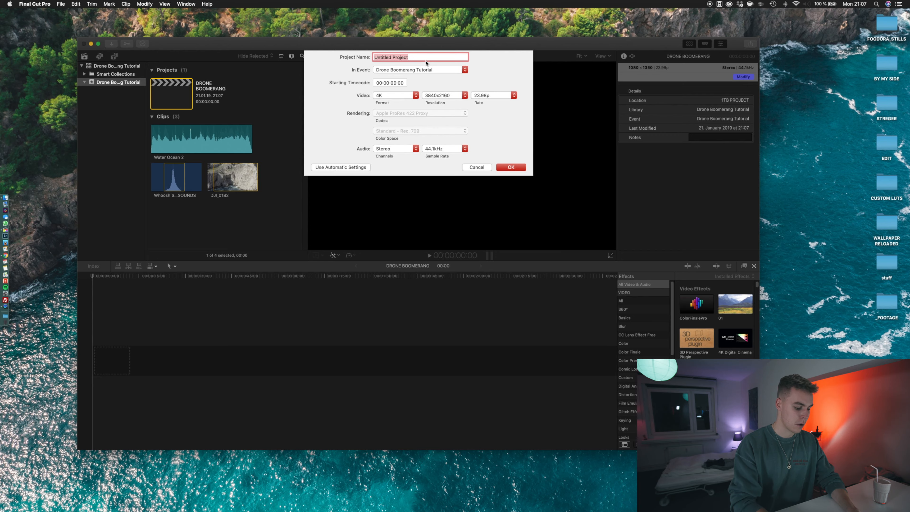
# Create a second project named DRONE BOOM WIDE with the 4K 3840x2160 video settings
pyautogui.write('DRONE BOOM')
pyautogui.write(' WIDE')
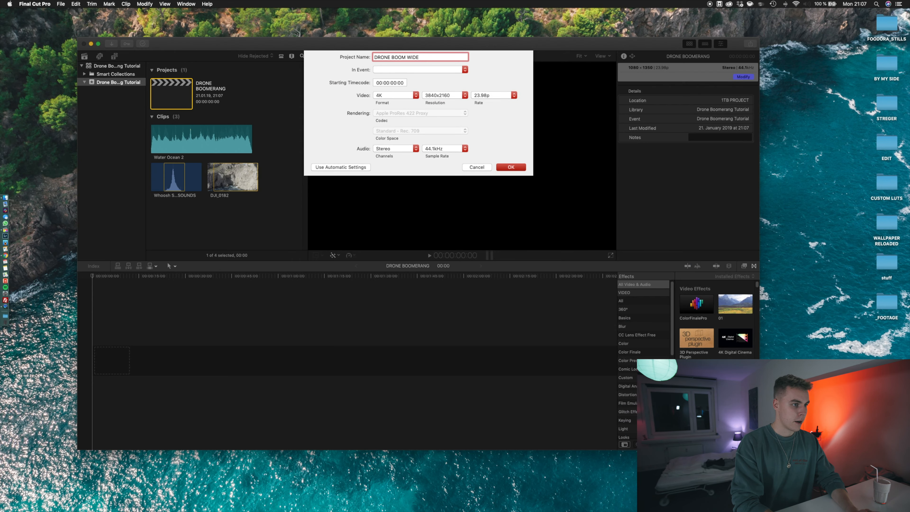
pyautogui.press('Return')
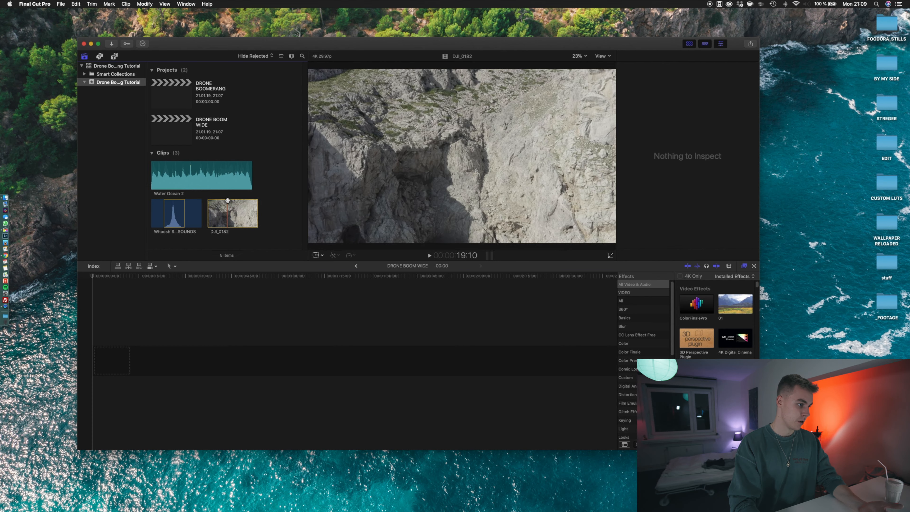
# Add the DJI_0182 clip to the DRONE BOOM WIDE timeline
pyautogui.click(232, 213)
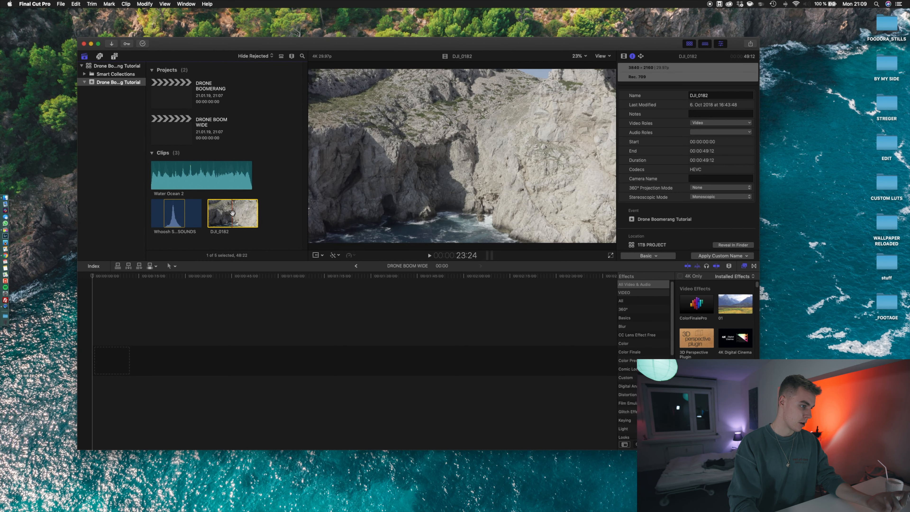
pyautogui.moveTo(233, 212); pyautogui.dragTo(244, 361)
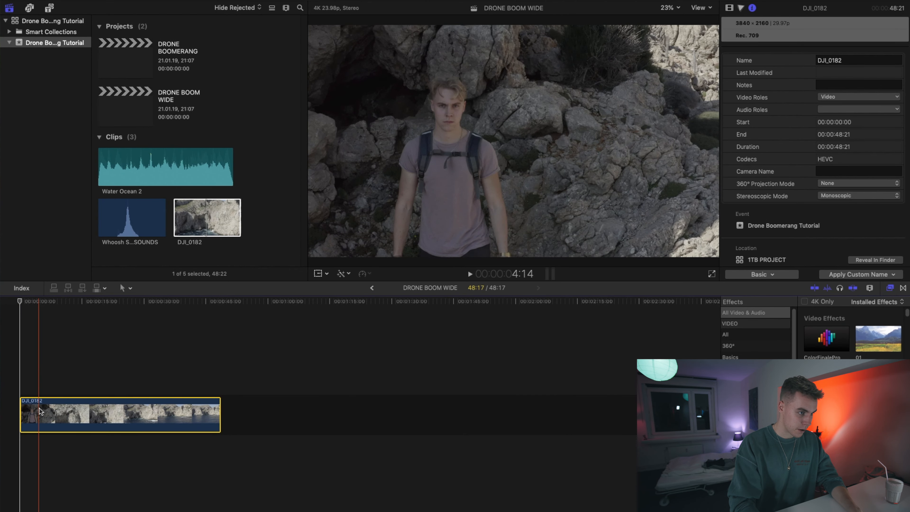
# Cut the clip about 5 seconds in and delete the opening segment
pyautogui.press('space')
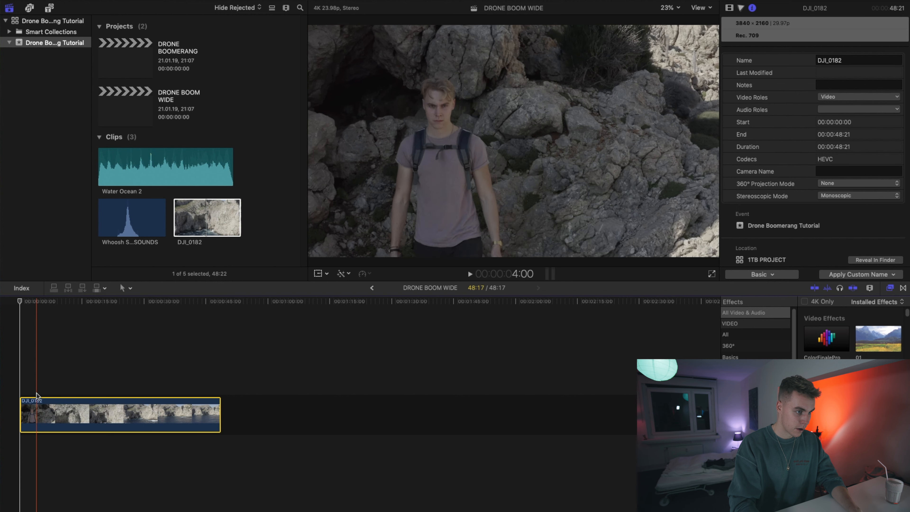
pyautogui.press('space')
pyautogui.press('super+b')
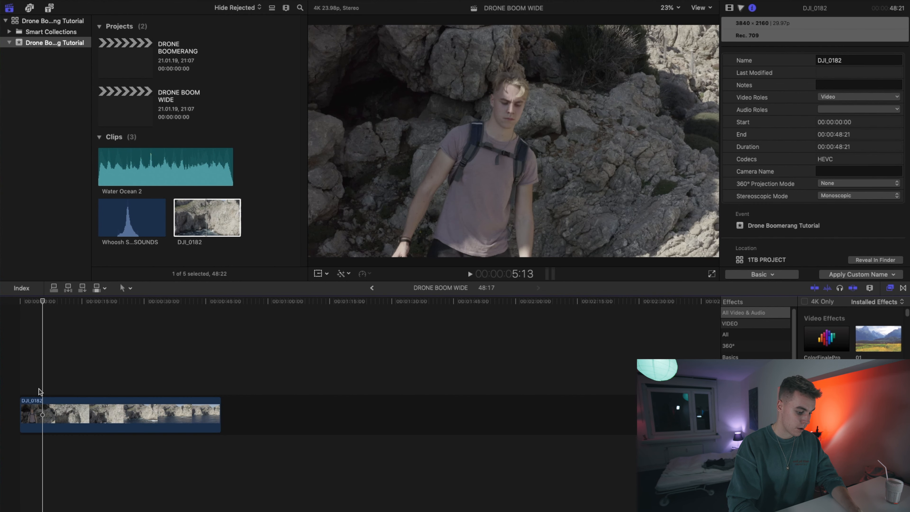
pyautogui.click(31, 400)
pyautogui.press('Delete')
# Show the inspector and trim a little off the end of the clip
pyautogui.press('super+4')
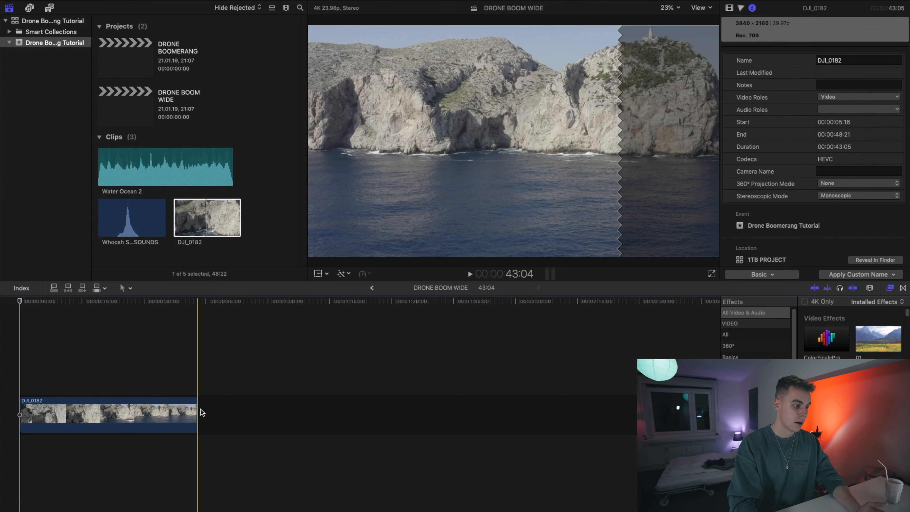
pyautogui.moveTo(197, 410); pyautogui.dragTo(186, 411)
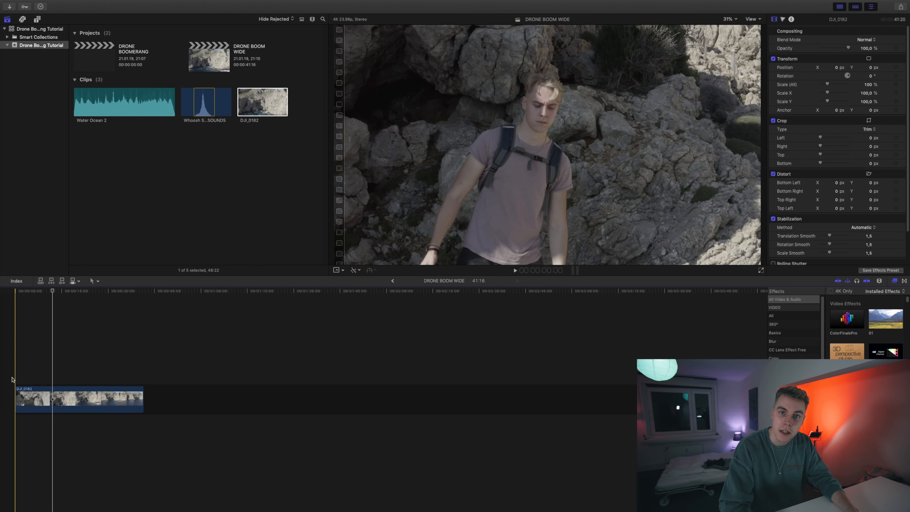
# Show the clip's retime controls and fit the whole timeline in the window
pyautogui.press('space')
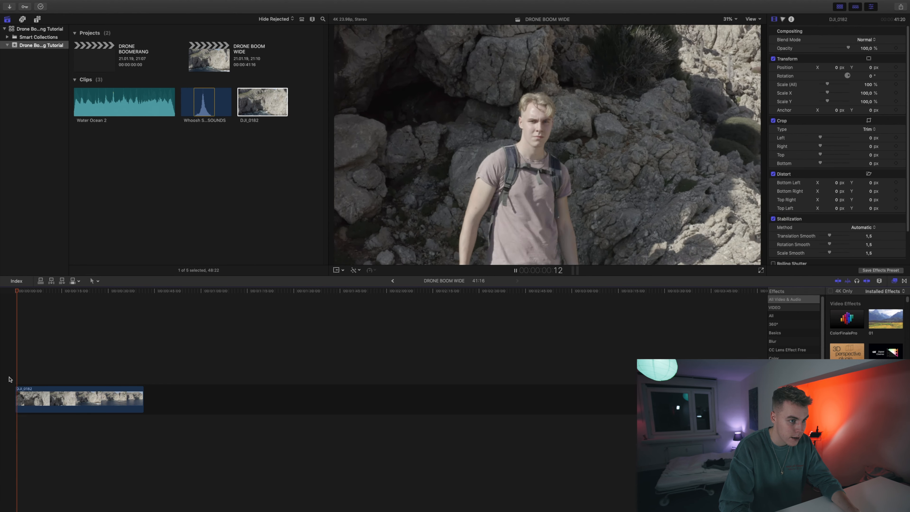
pyautogui.press('space')
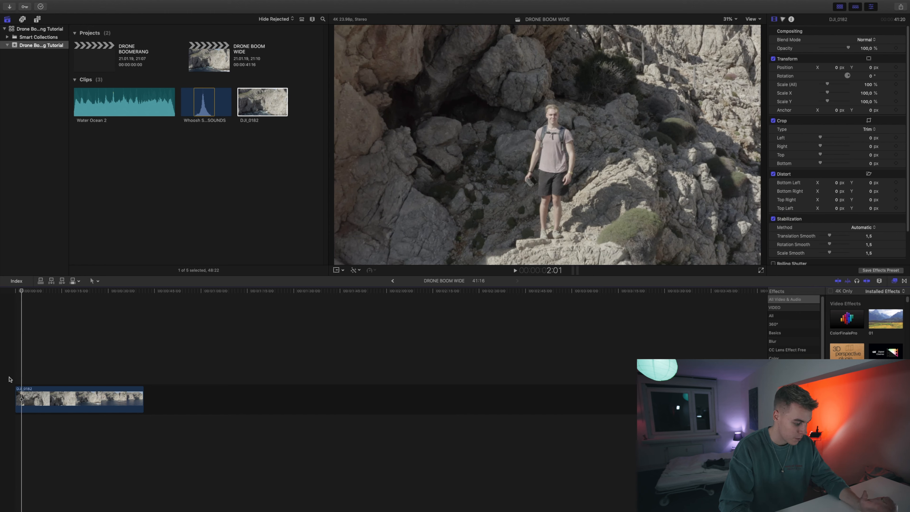
pyautogui.press('super+r')
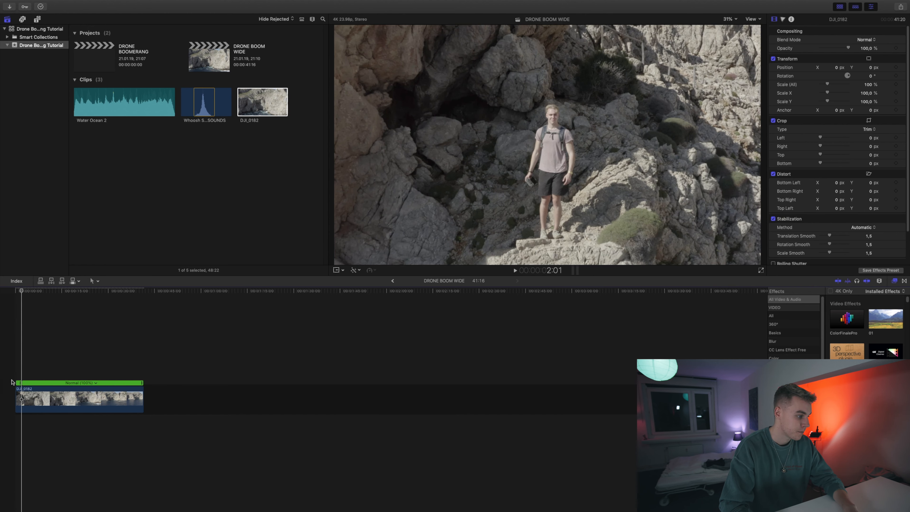
pyautogui.hotkey('shift', 'z')
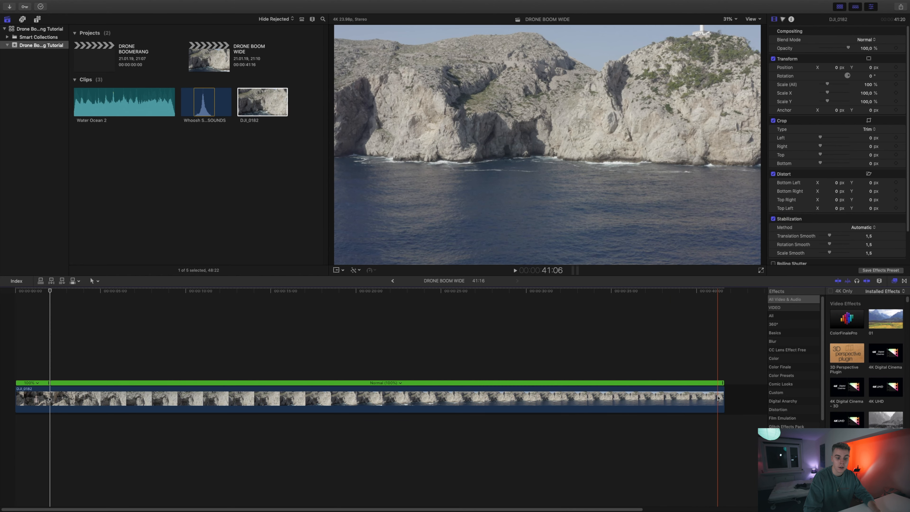
# Set a custom speed rate of 200% for the clip's main section
pyautogui.click(717, 398)
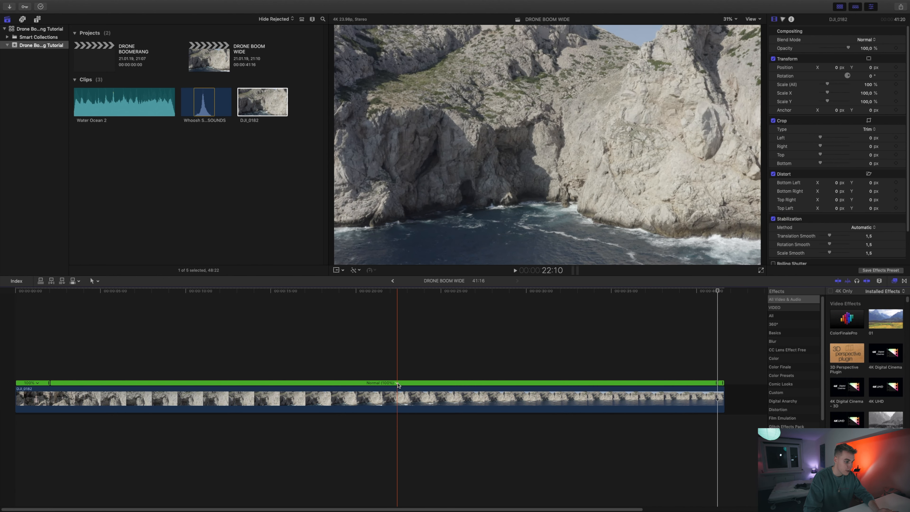
pyautogui.click(397, 383)
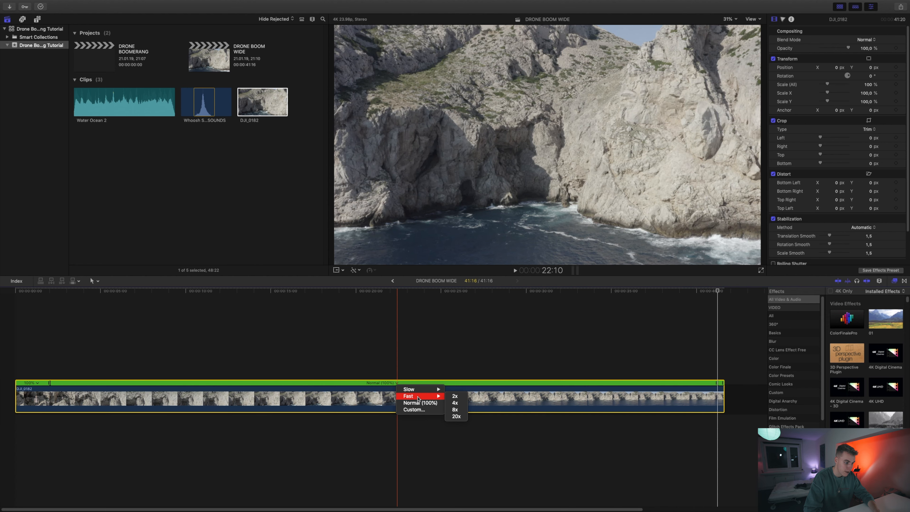
pyautogui.click(412, 409)
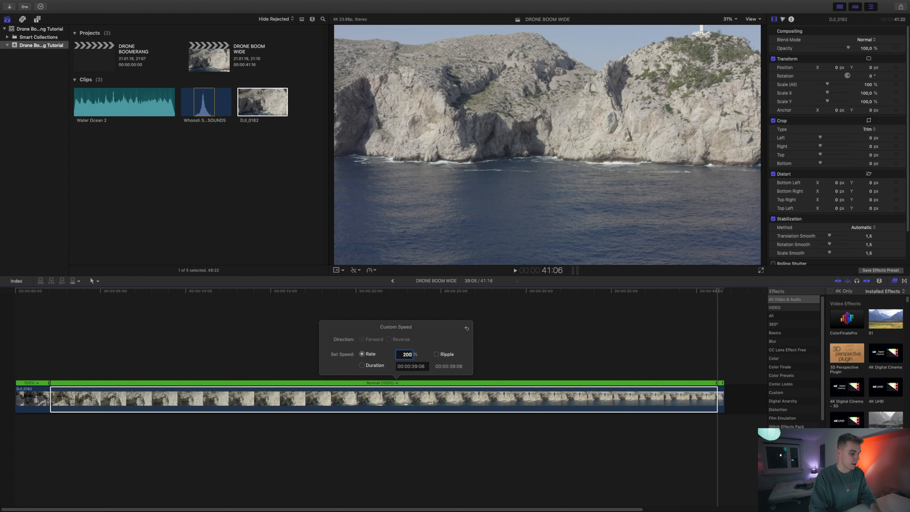
pyautogui.press('Return')
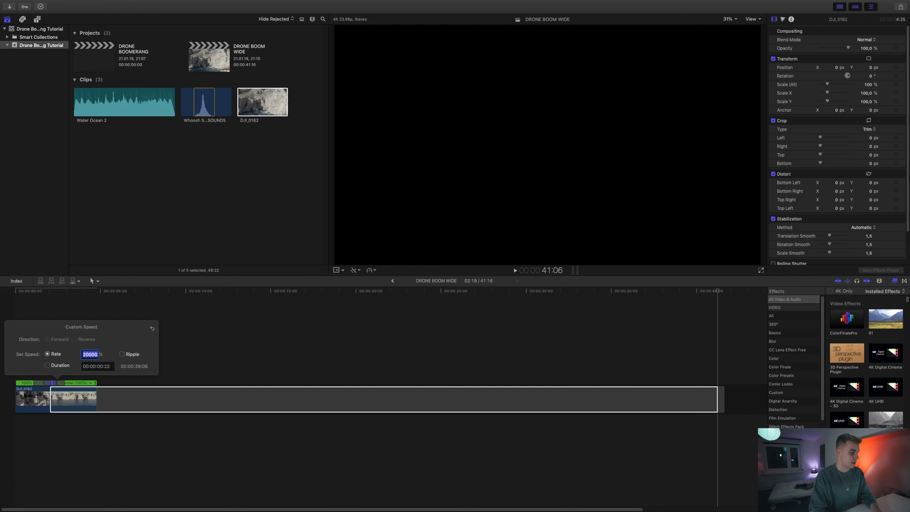
# Select and delete a segment of the retimed clip
pyautogui.click(107, 442)
pyautogui.click(109, 408)
pyautogui.press('Delete')
# Trim the end of the clip so the project lasts about 4 seconds
pyautogui.press('z')
pyautogui.moveTo(97, 329); pyautogui.dragTo(8, 456)
pyautogui.press('a')
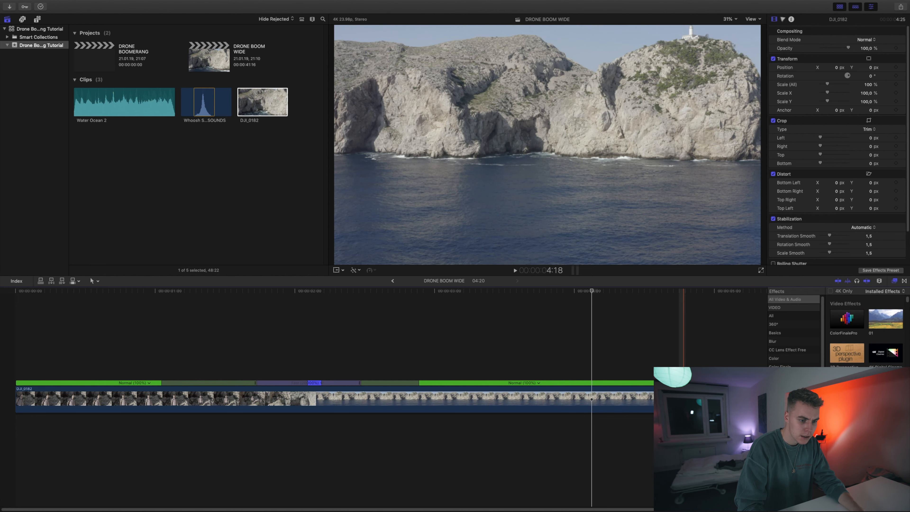
pyautogui.moveTo(653, 394); pyautogui.dragTo(578, 394)
# Play back the edited clip from near its start
pyautogui.click(233, 307)
pyautogui.press('space')
pyautogui.click(95, 315)
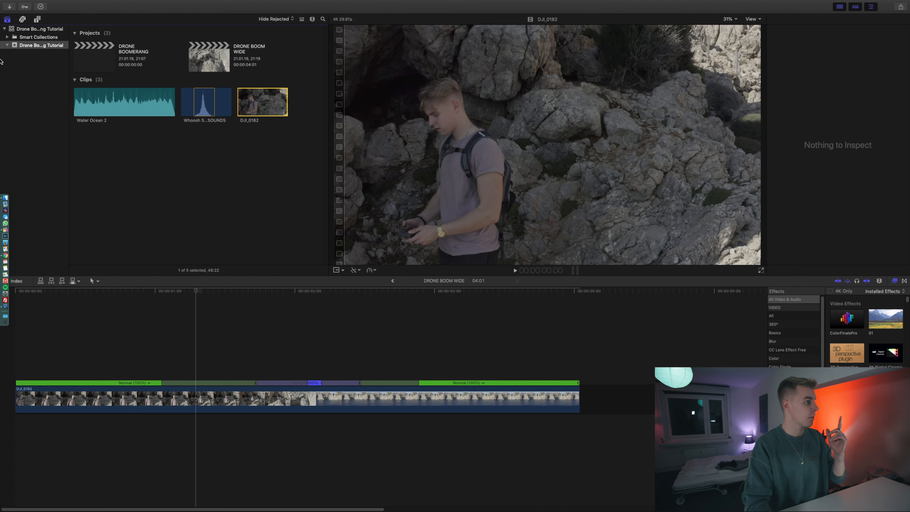
# Search the titles and generators browser for motion and select the Moderate Motion Blur item
pyautogui.click(35, 19)
pyautogui.write('motio')
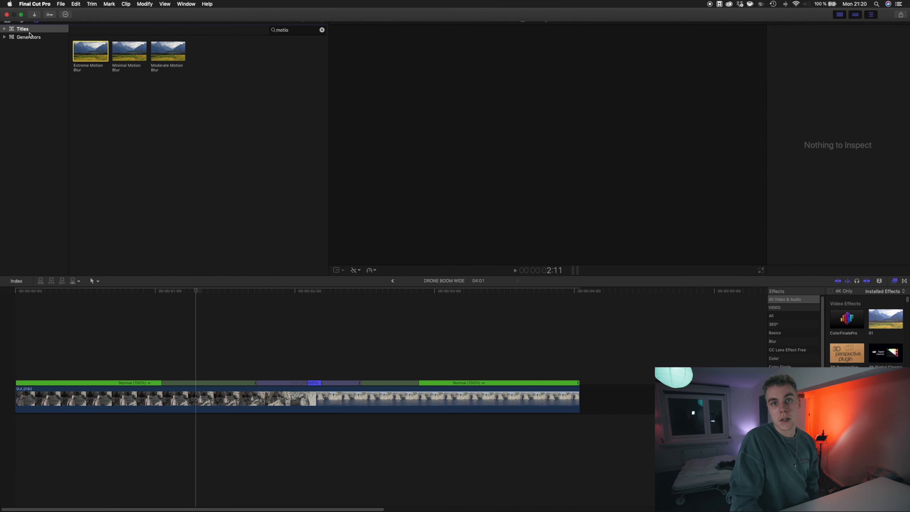
pyautogui.click(275, 31)
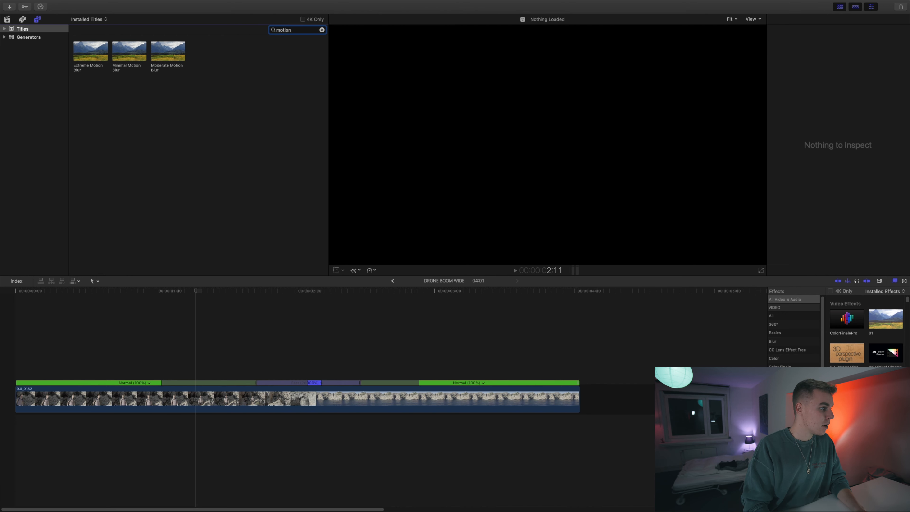
pyautogui.click(84, 55)
pyautogui.click(158, 52)
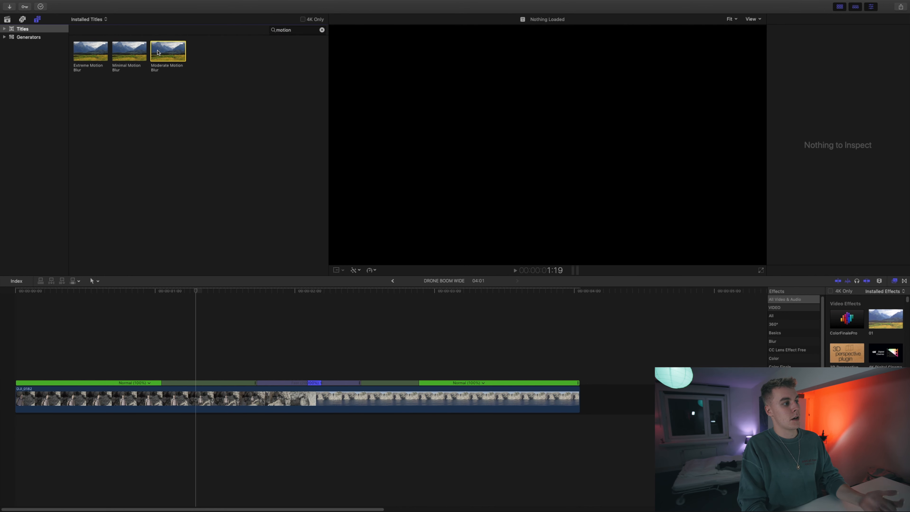